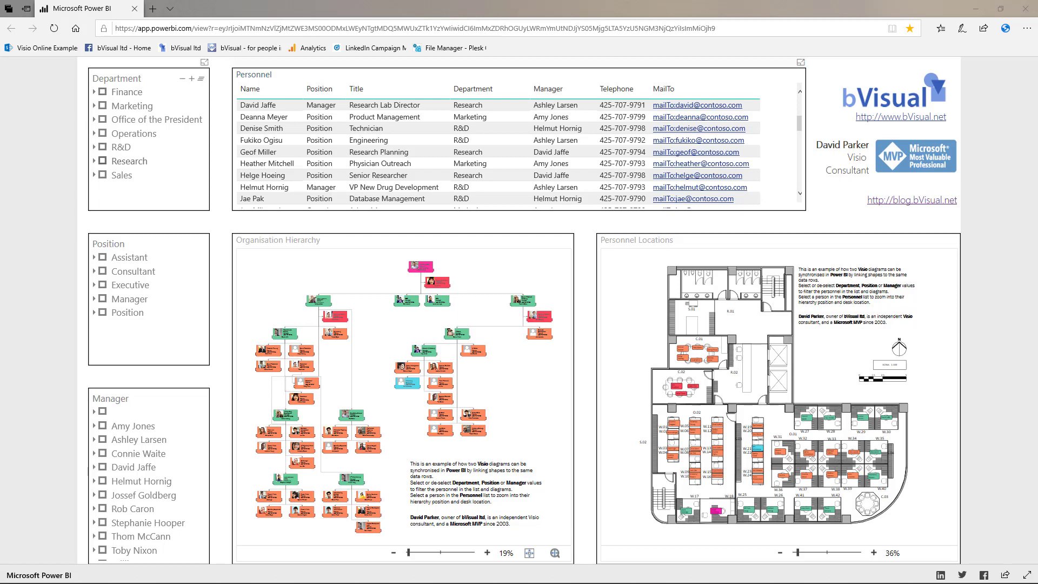
Step: Filter the report to the Research department and zoom both diagrams to one researcher
click(102, 161)
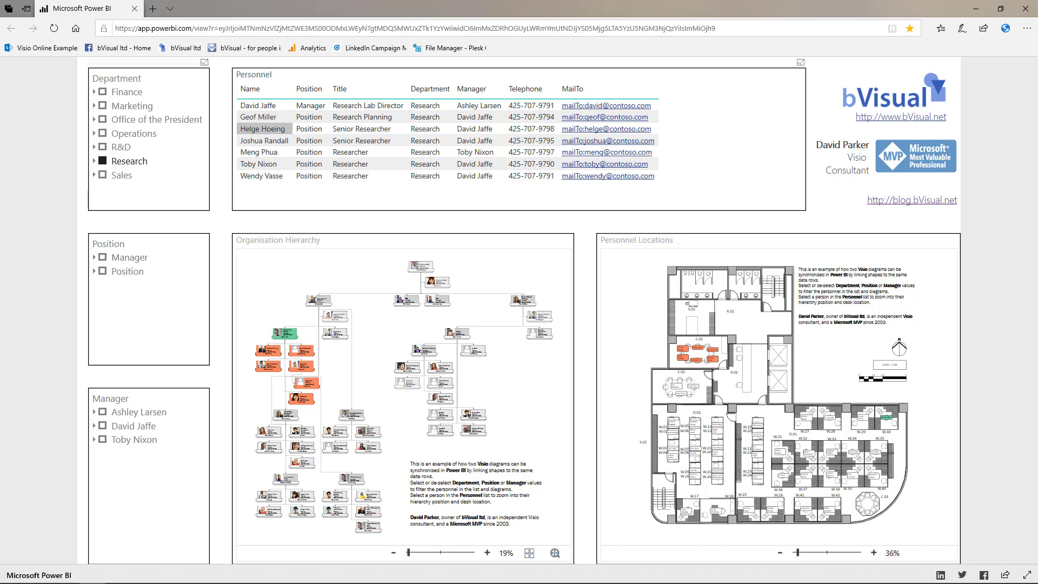
click(259, 117)
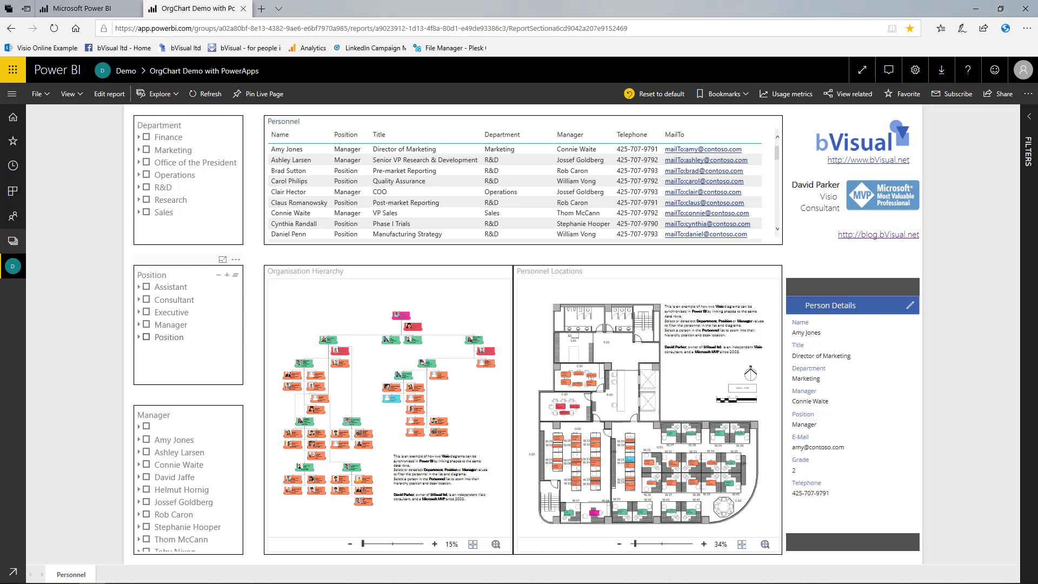
click(147, 324)
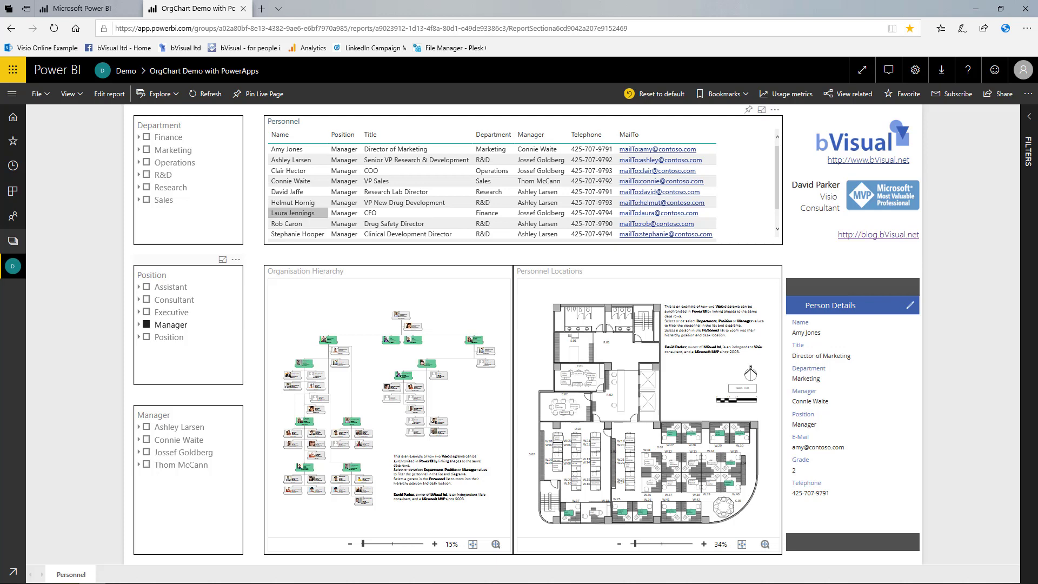
click(299, 212)
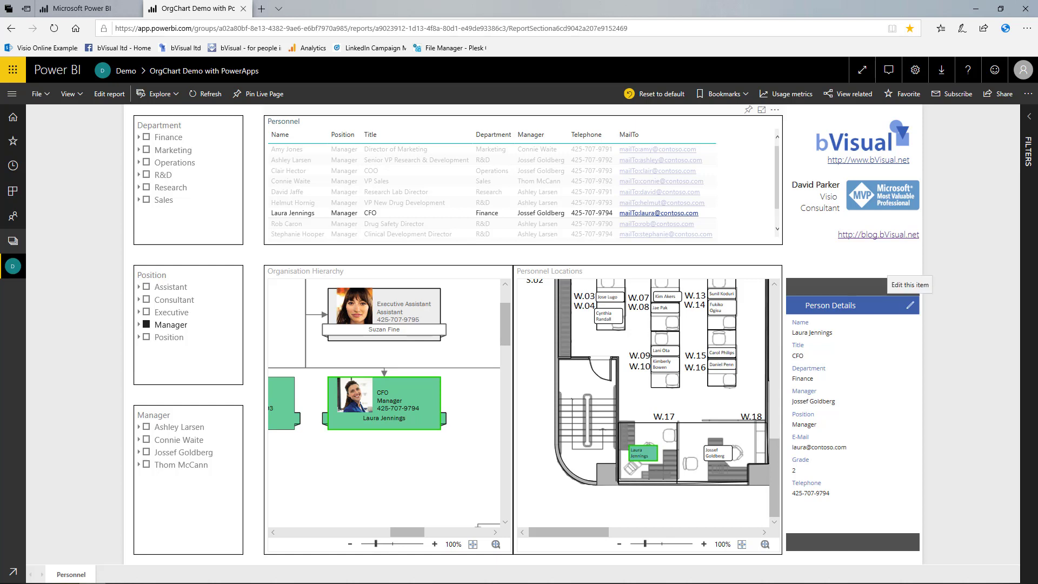
click(910, 305)
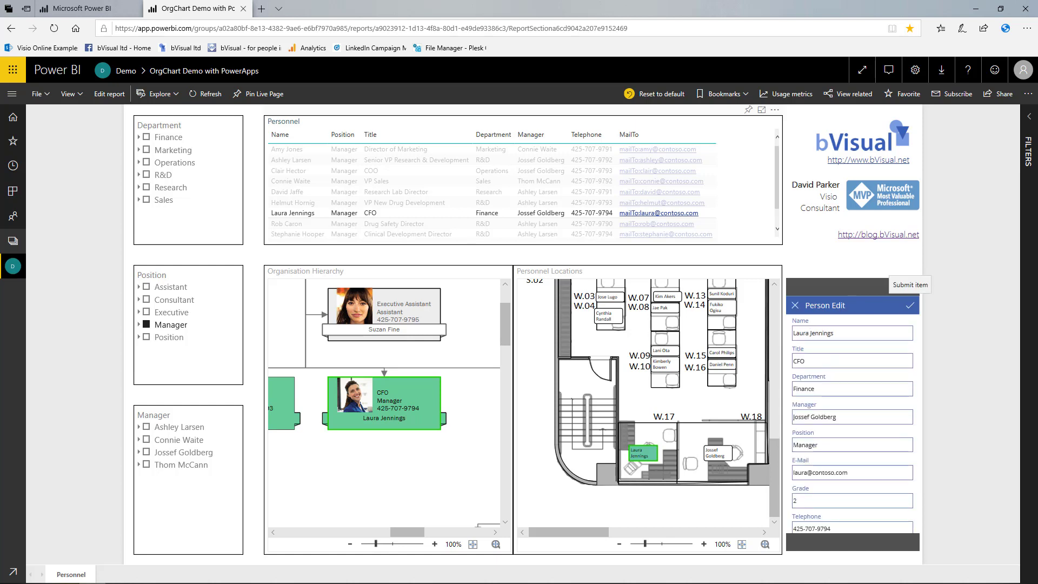